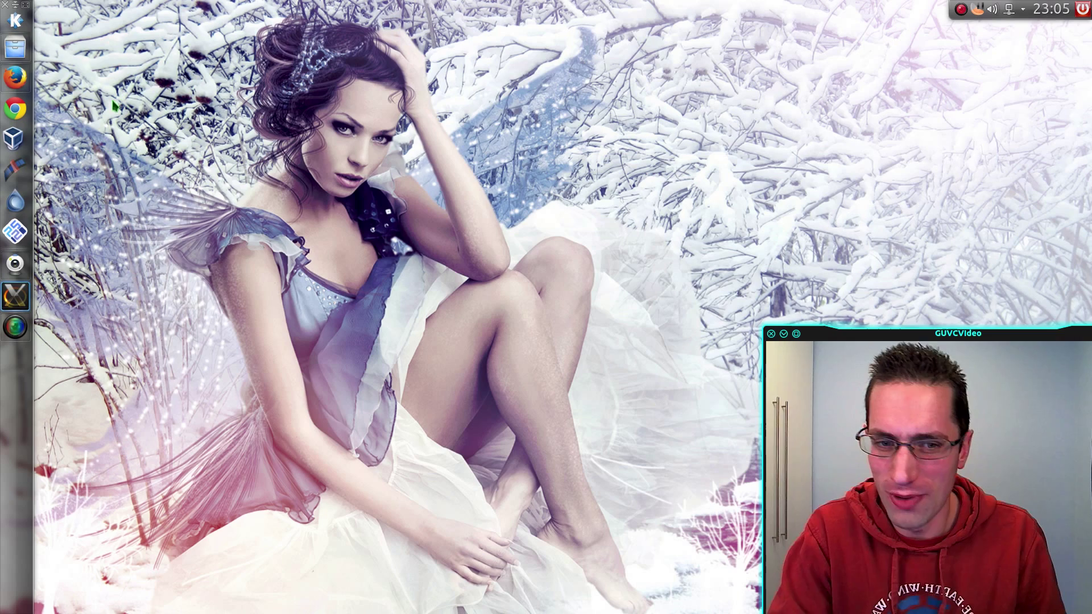
Step: Bring Firefox, open on the Policeman add-on page, to the front
click(15, 76)
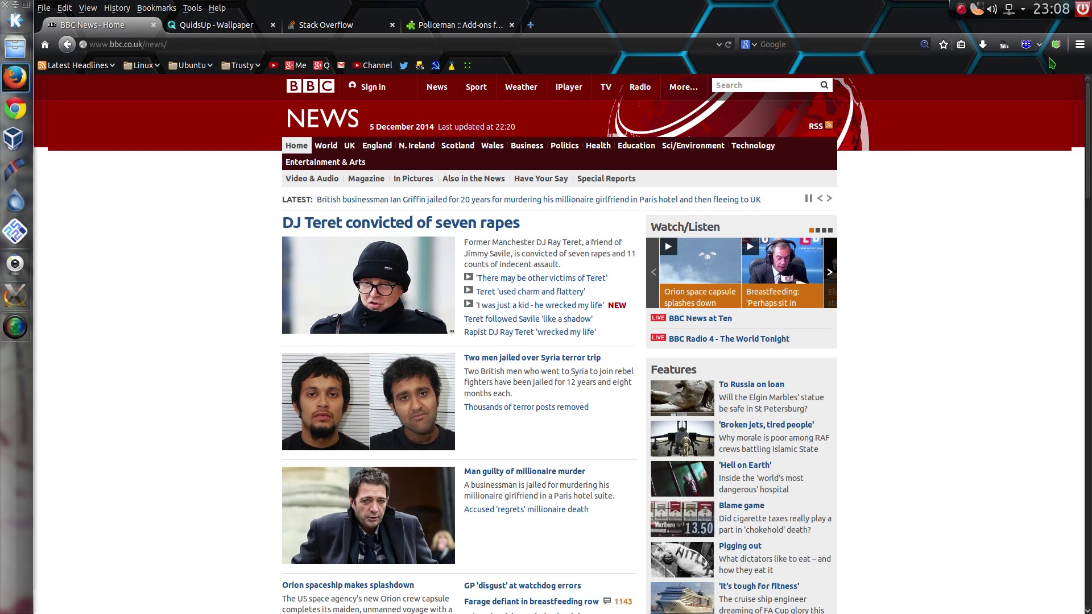
Step: View Policeman's request rules for the BBC page, then switch to the Stack Overflow tab
click(1056, 46)
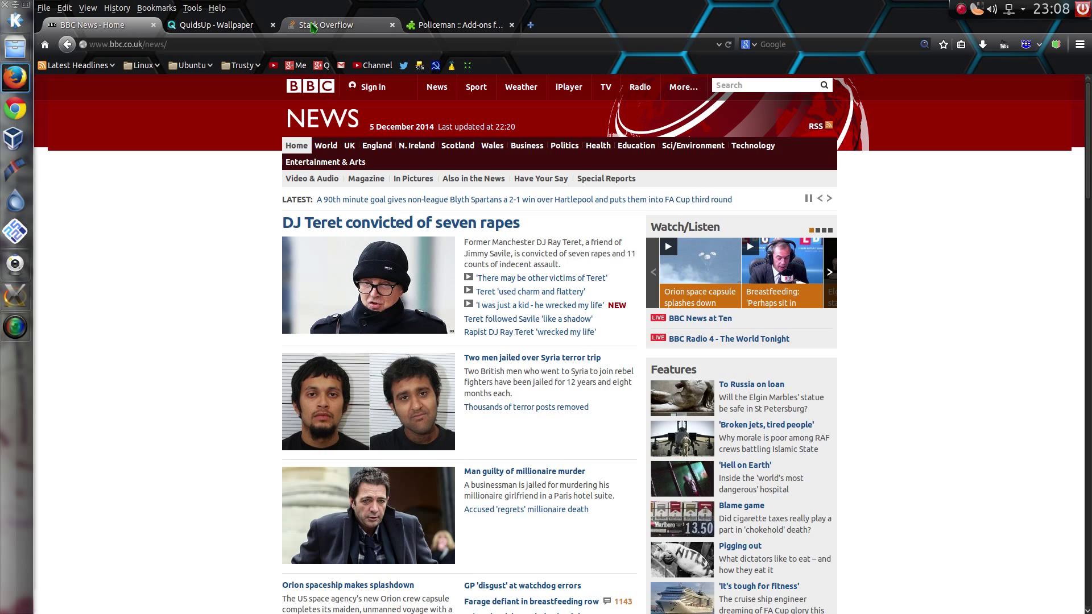
click(325, 24)
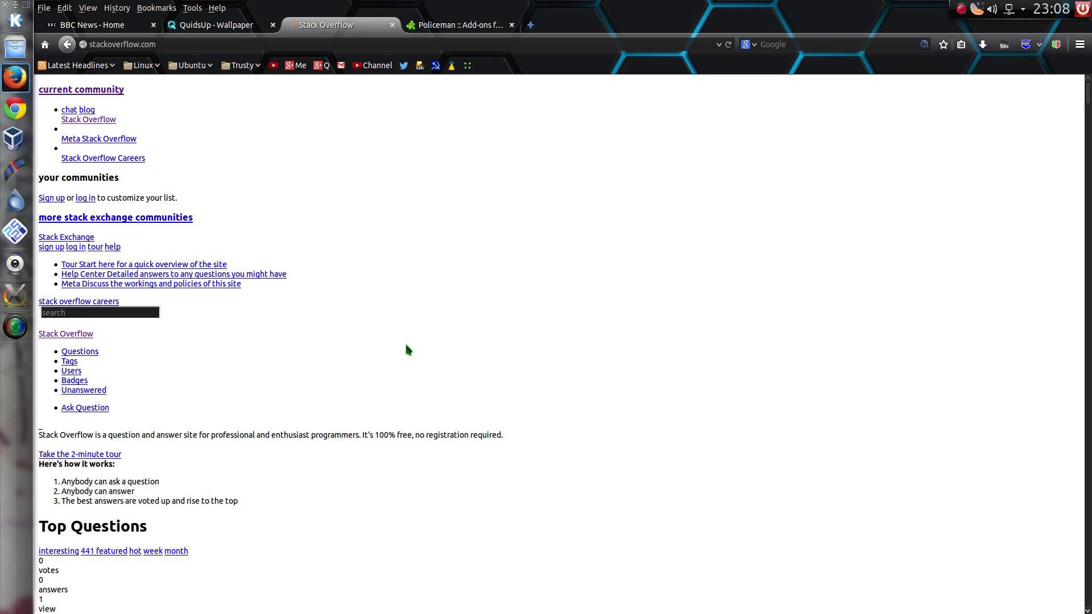
Step: Open Policeman's request panel for stackoverflow.com and inspect the rejected cdn.sstatic.net destination
click(87, 44)
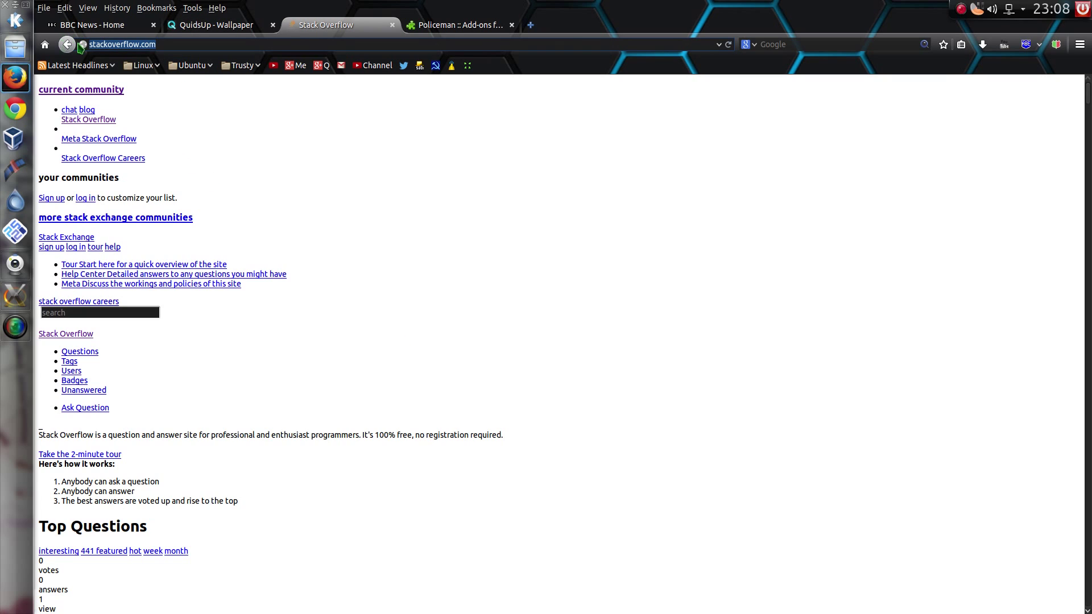
click(588, 232)
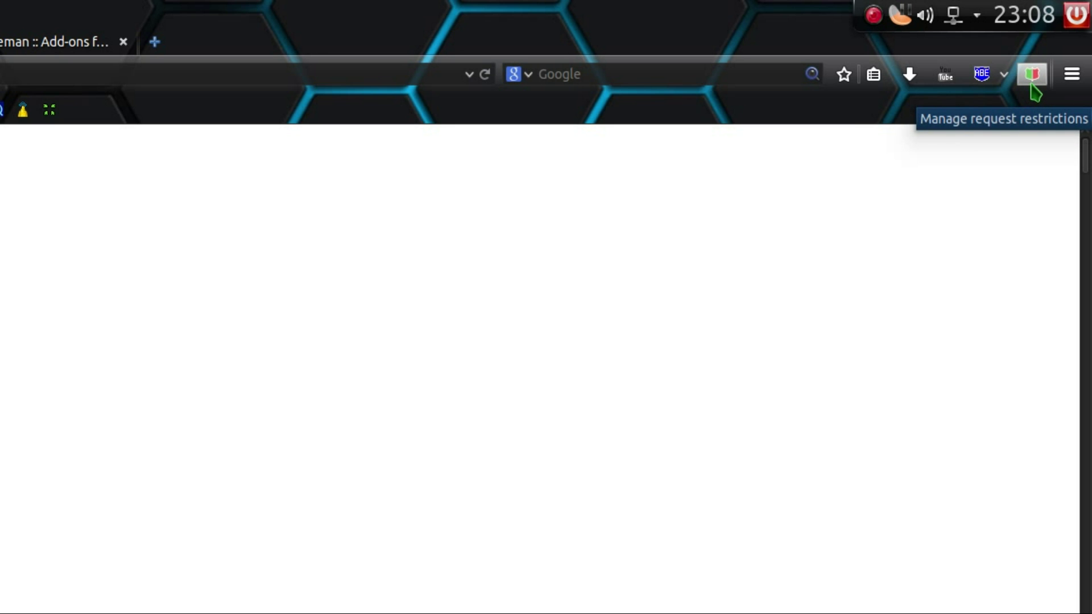
click(1032, 74)
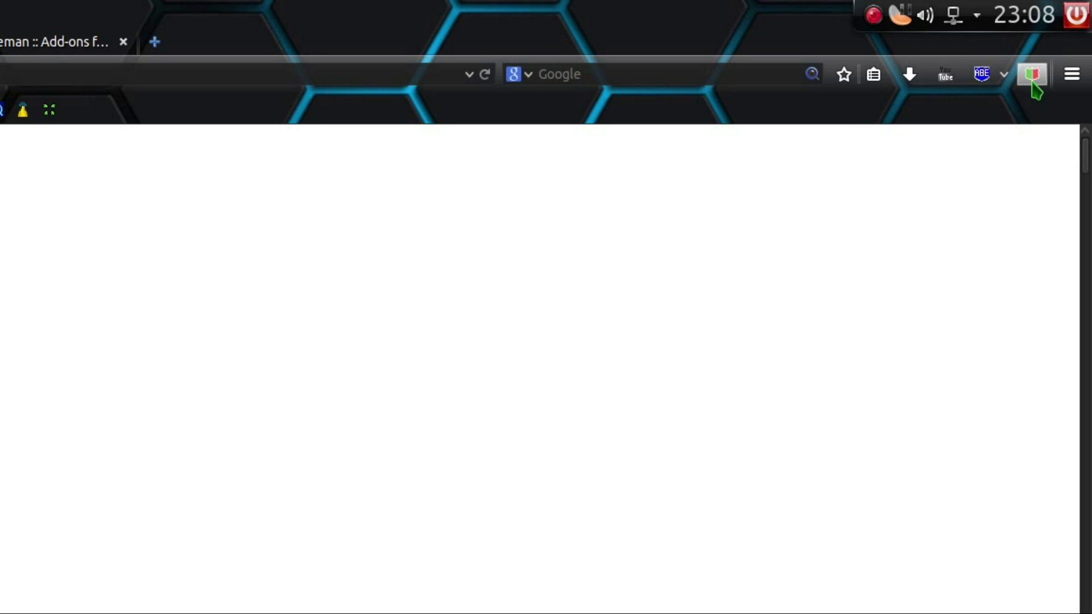
click(1032, 74)
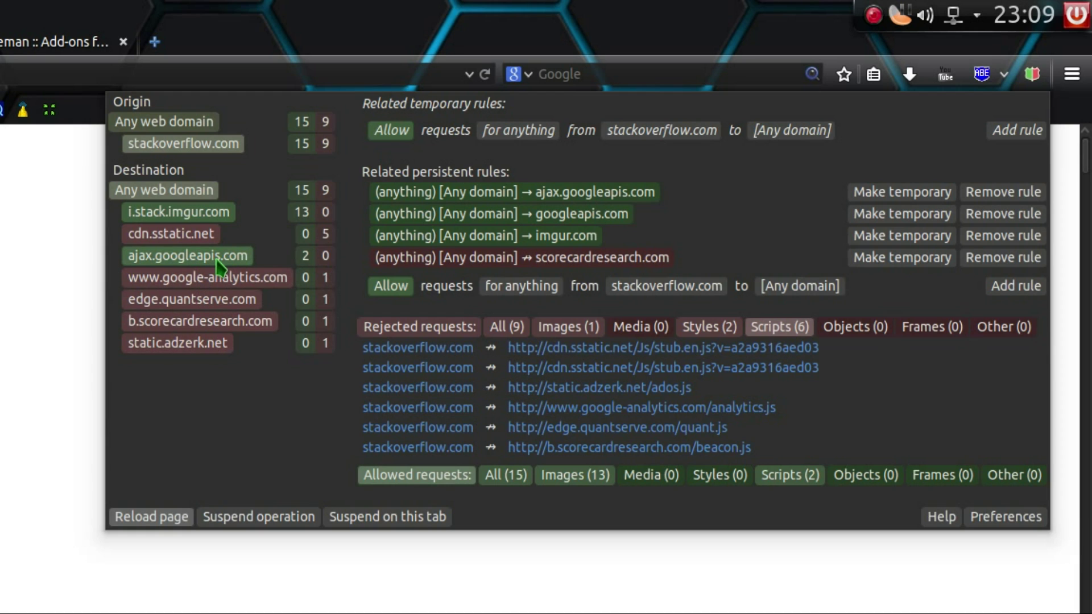
mouse_move(227, 261)
mouse_move(194, 220)
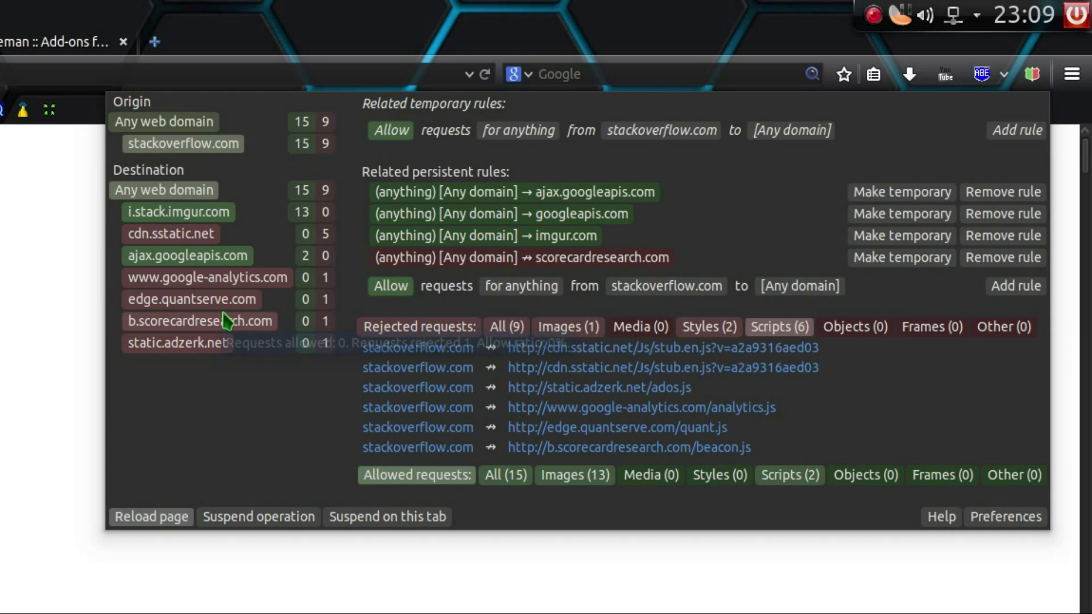
Step: Filter the panel to cdn.sstatic.net and save a persistent Allow rule for that exact destination
click(183, 237)
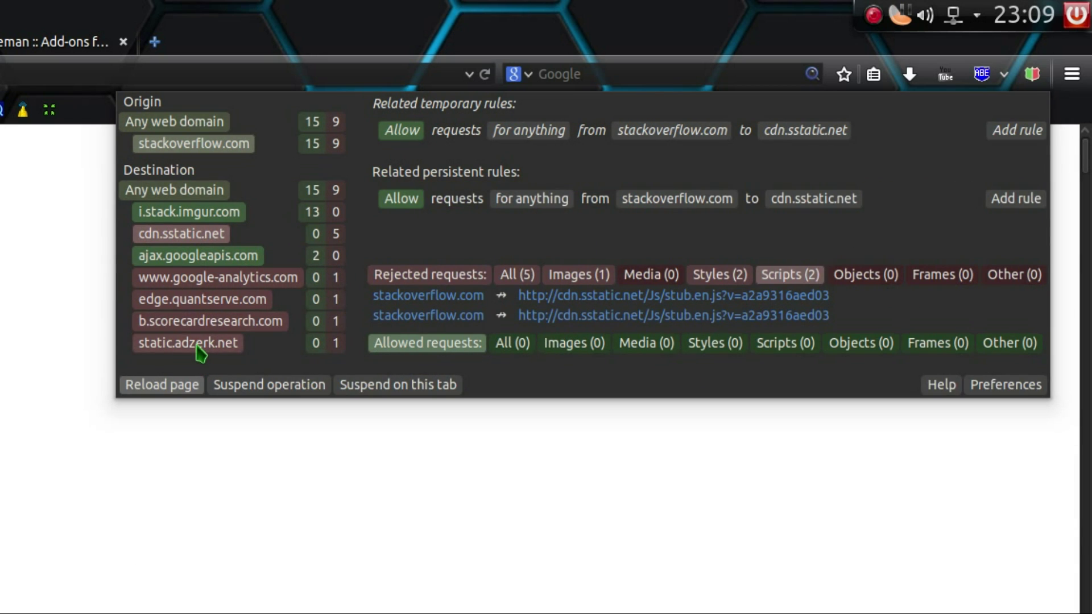
mouse_move(202, 349)
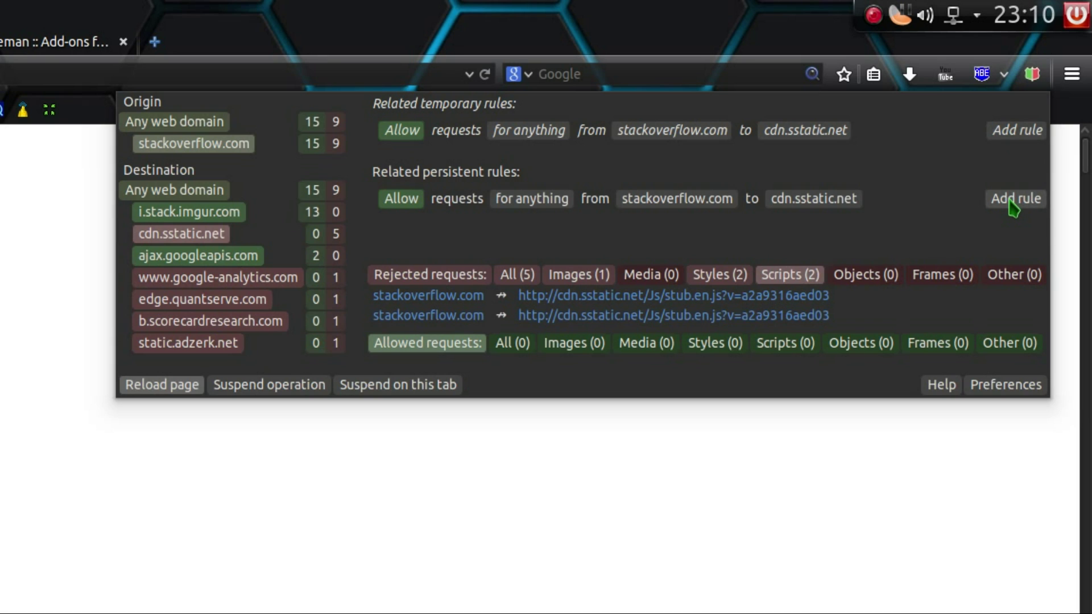
click(827, 208)
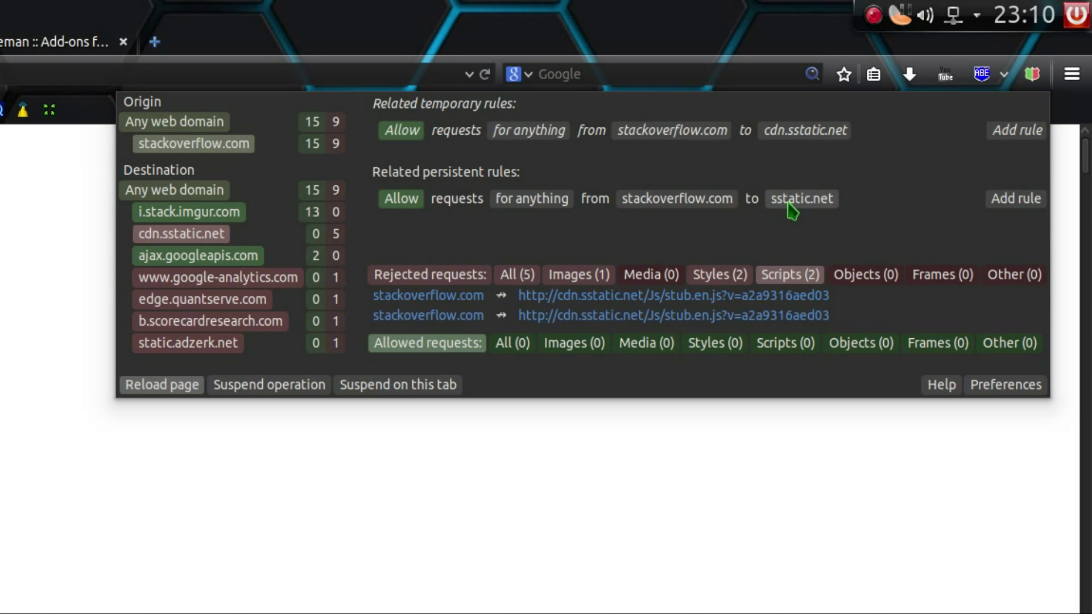
click(796, 210)
click(798, 205)
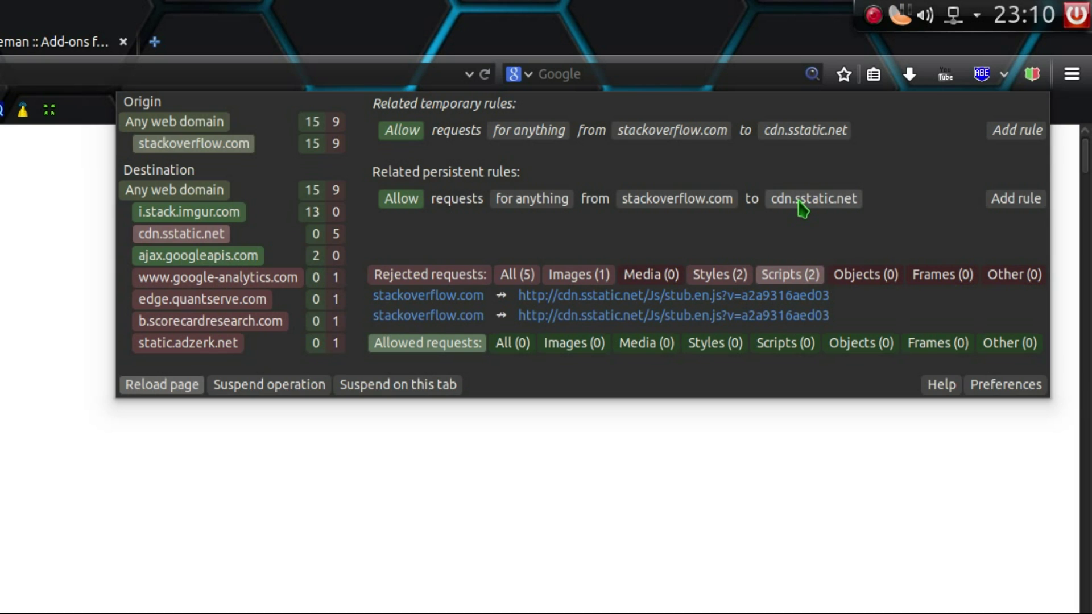
click(1016, 198)
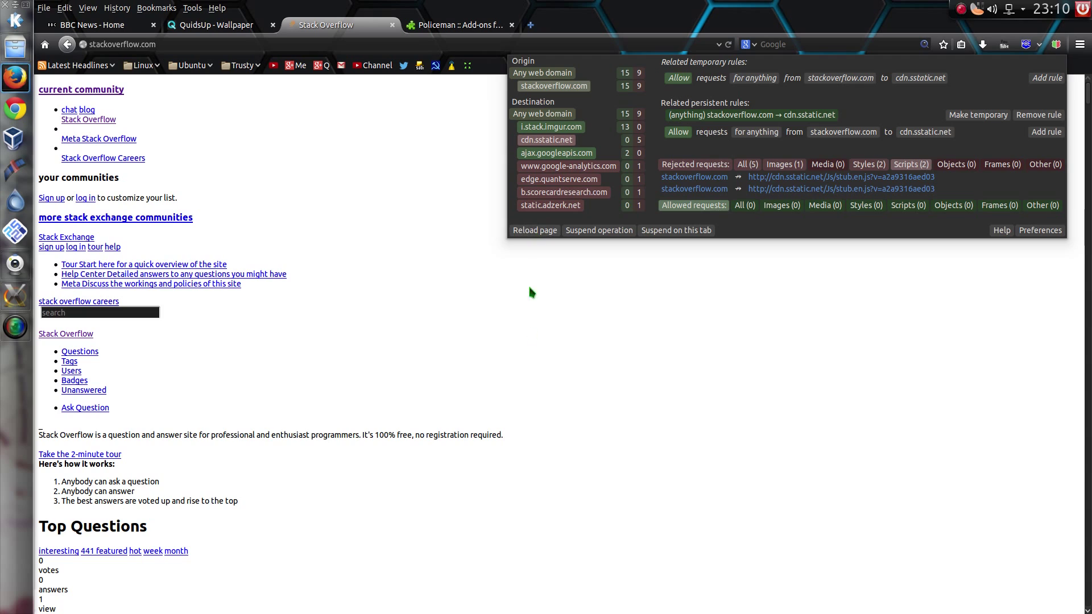
Step: Reload Stack Overflow with the new rule, verify requests, and open the first top question
click(558, 308)
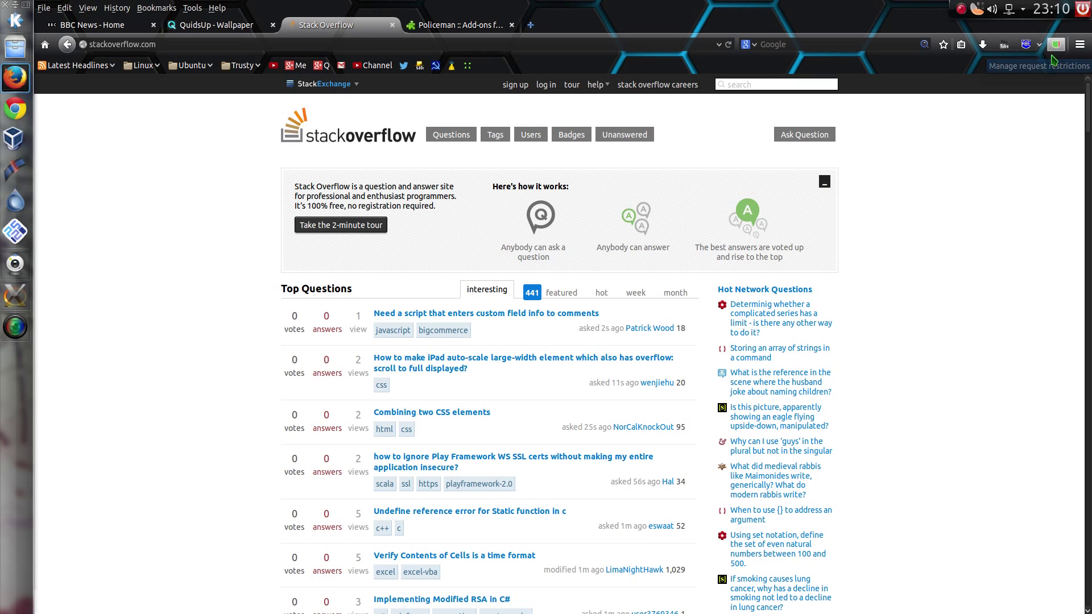
click(1056, 45)
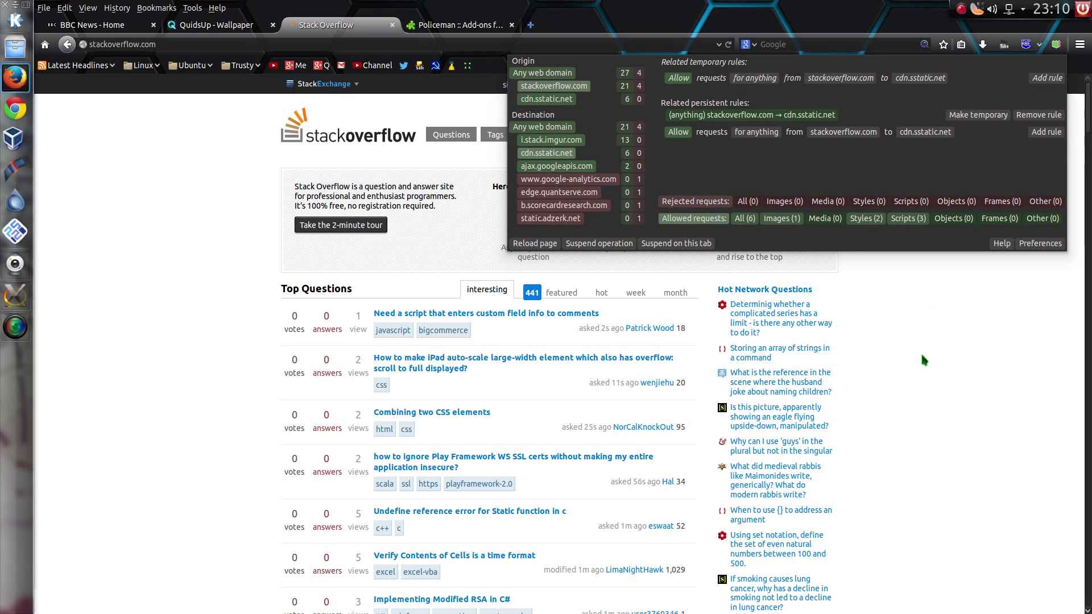
click(231, 397)
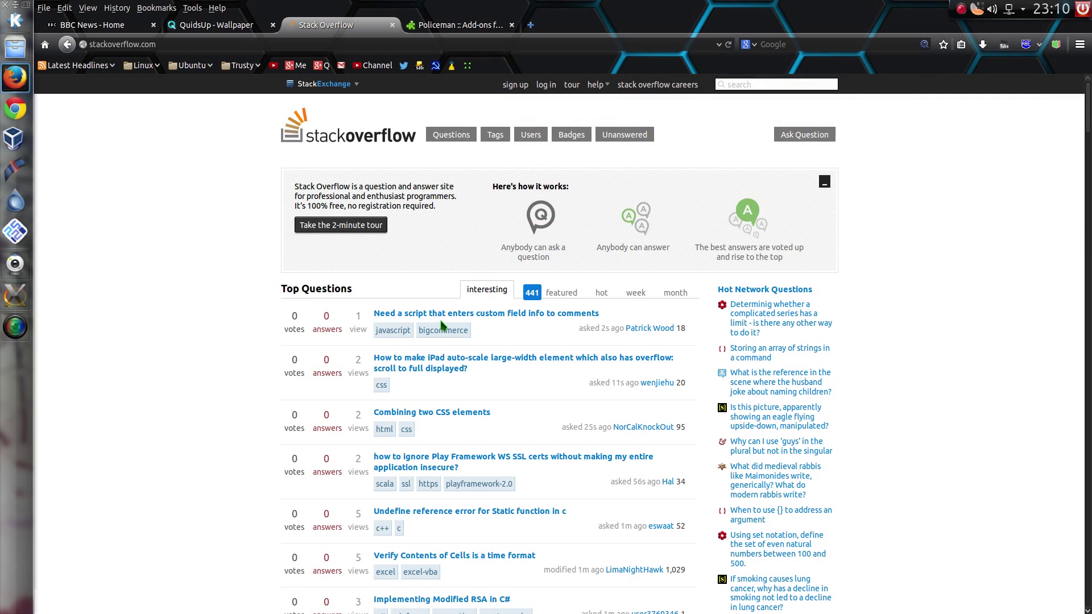
click(440, 315)
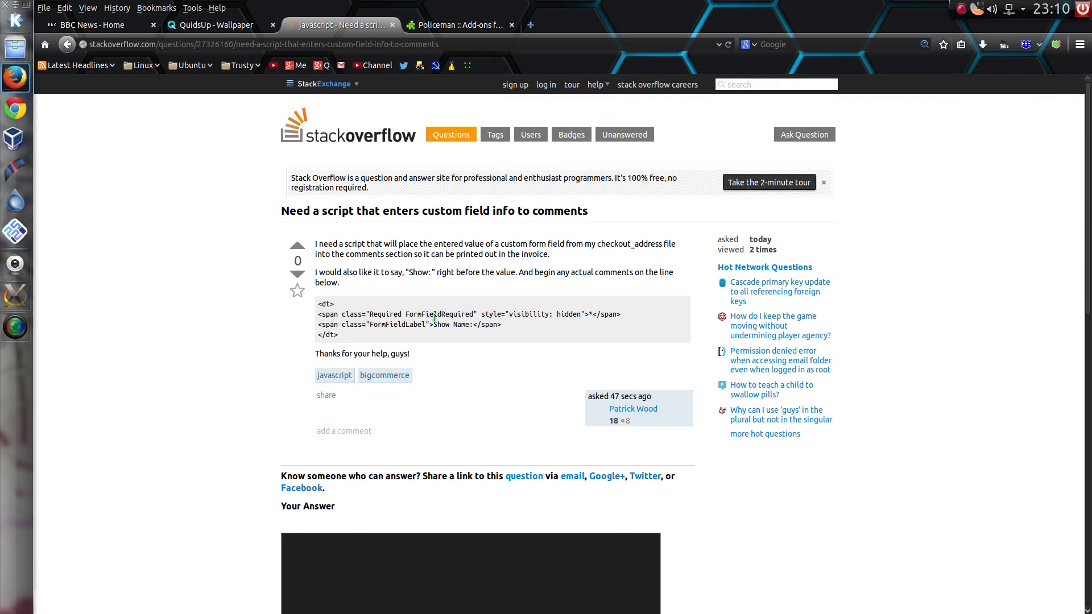
Step: On the QuidsUp wallpaper tab, check Policeman's panel and list Adblock's blockable items
click(238, 24)
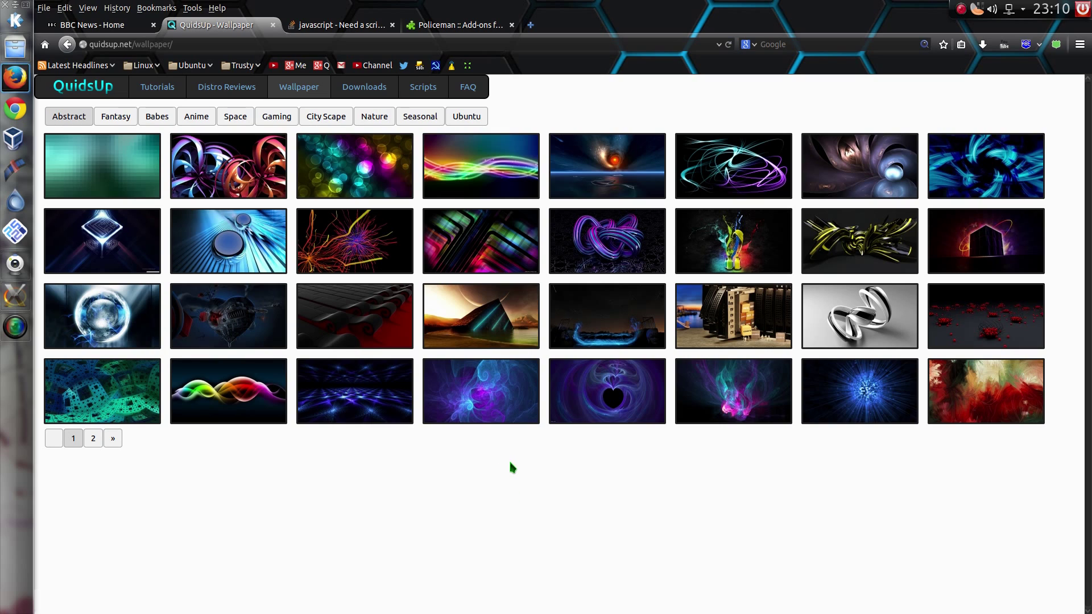
drag(130, 45, 77, 45)
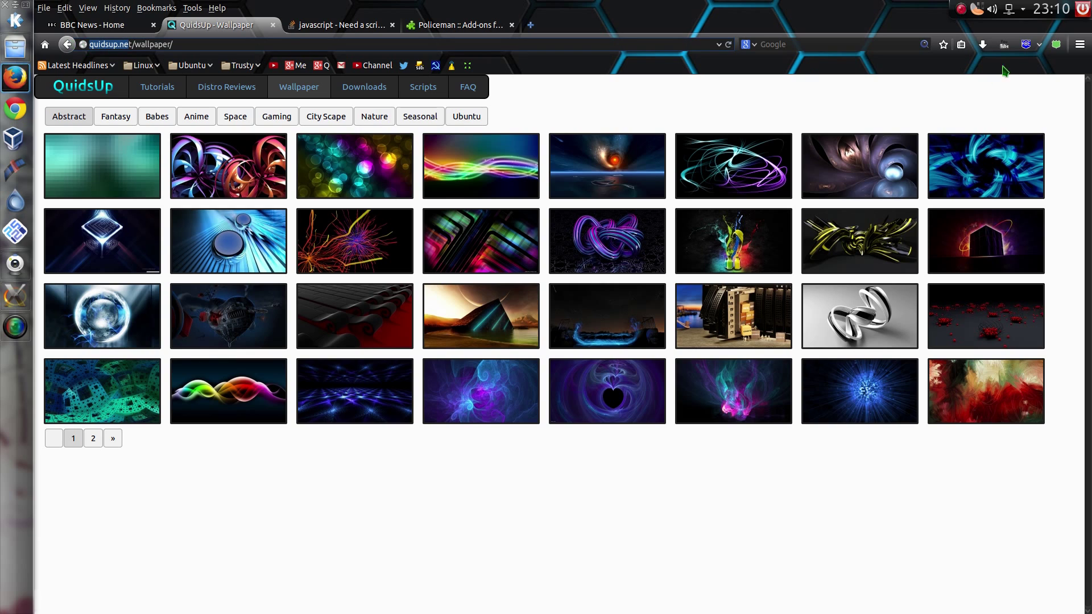
click(1055, 45)
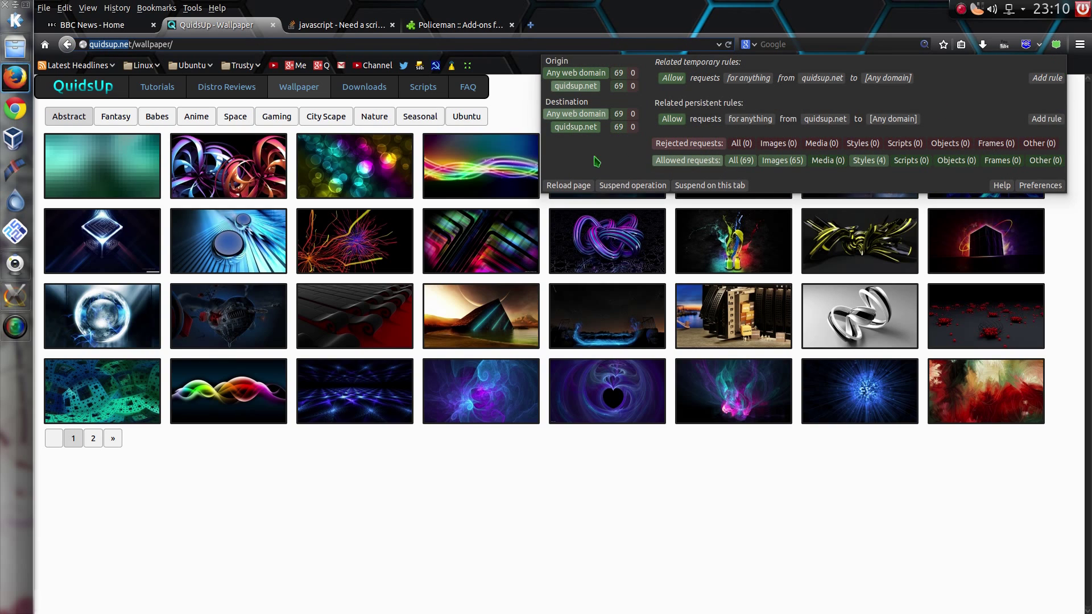
click(606, 520)
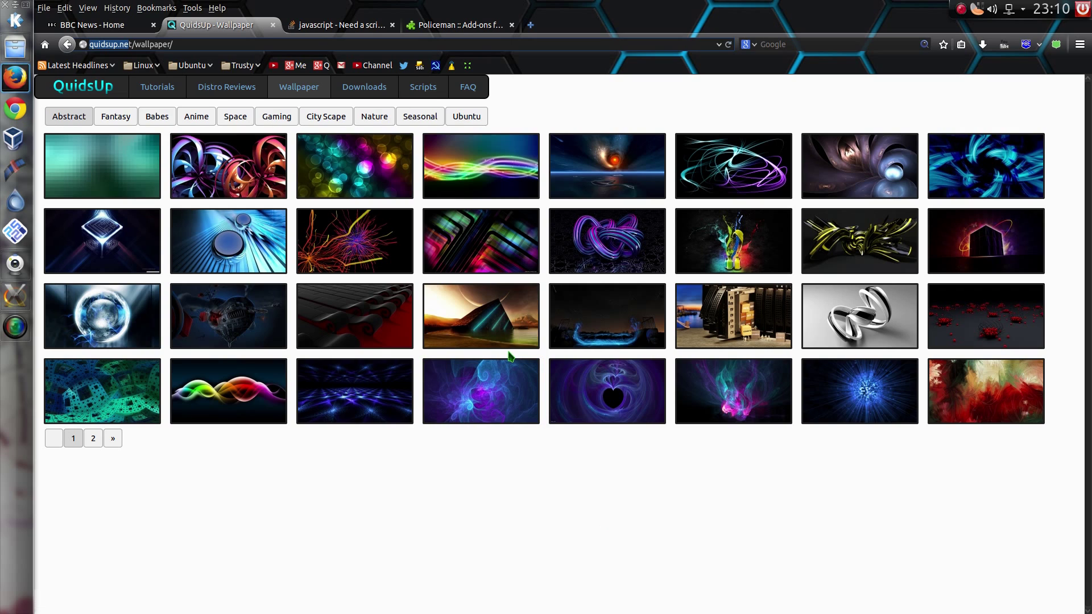
key(ctrl+shift+v)
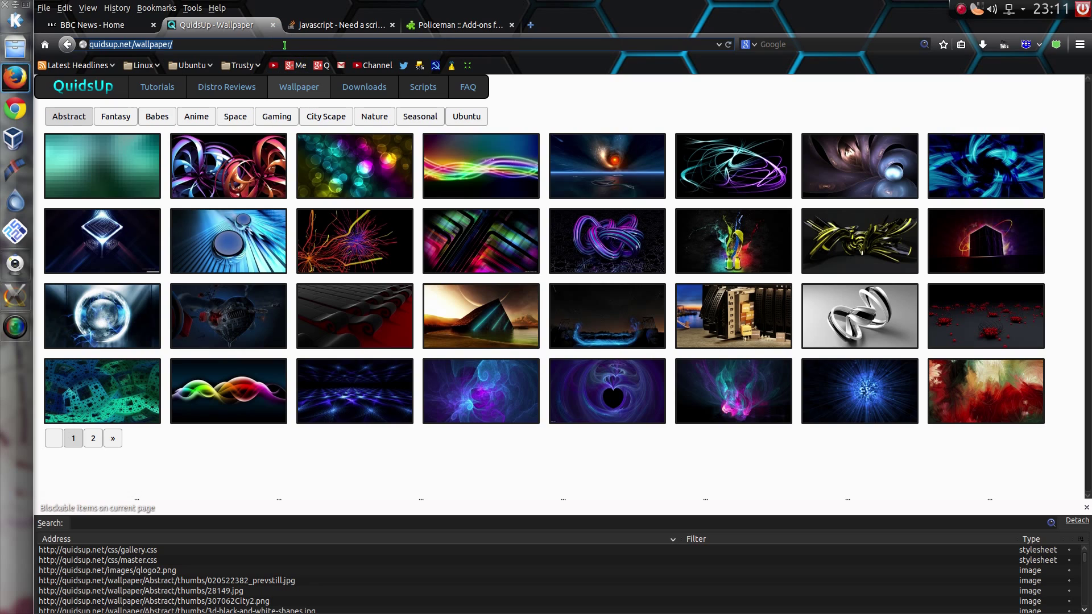
Step: Load independent.co.uk from the address suggestions with the ?CMP=ILC-refresh parameter removed
text(ind)
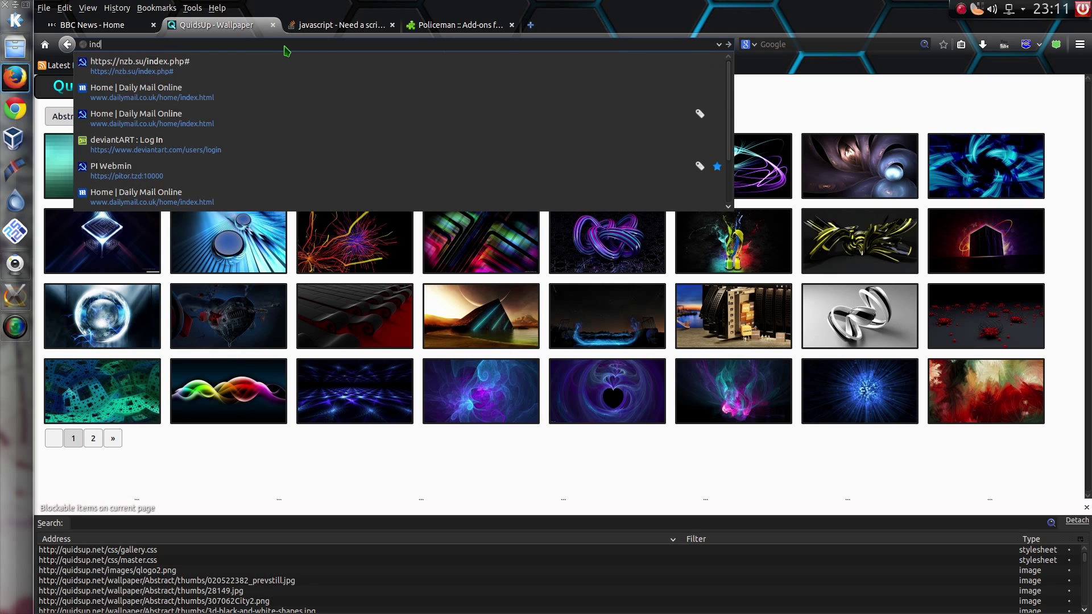
text(epe)
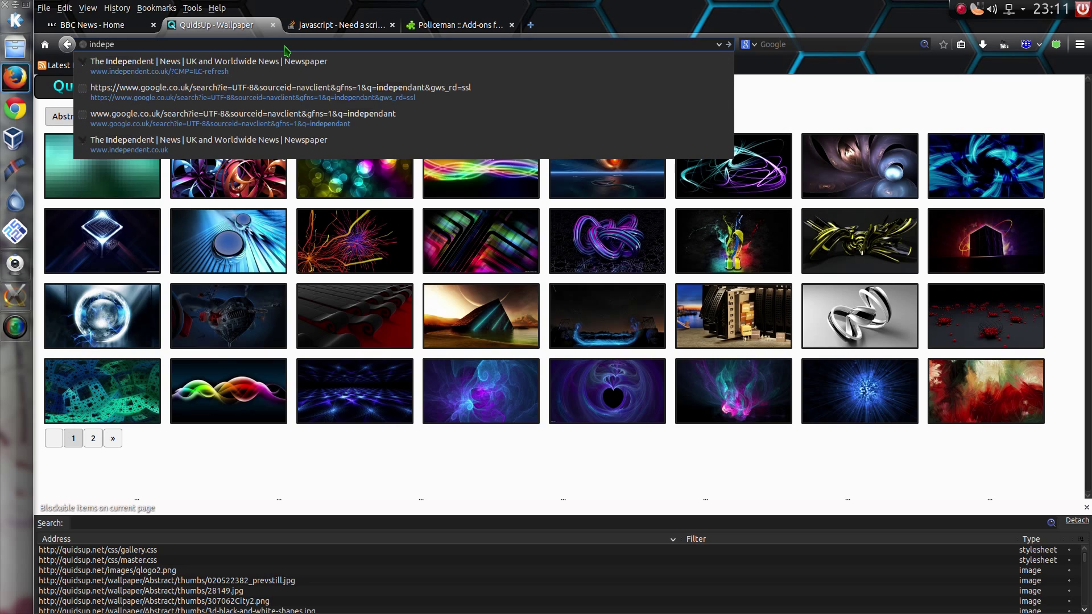
key(Down)
key(ctrl+shift+Left)
key(ctrl+shift+Left)
key(ctrl+shift+Left)
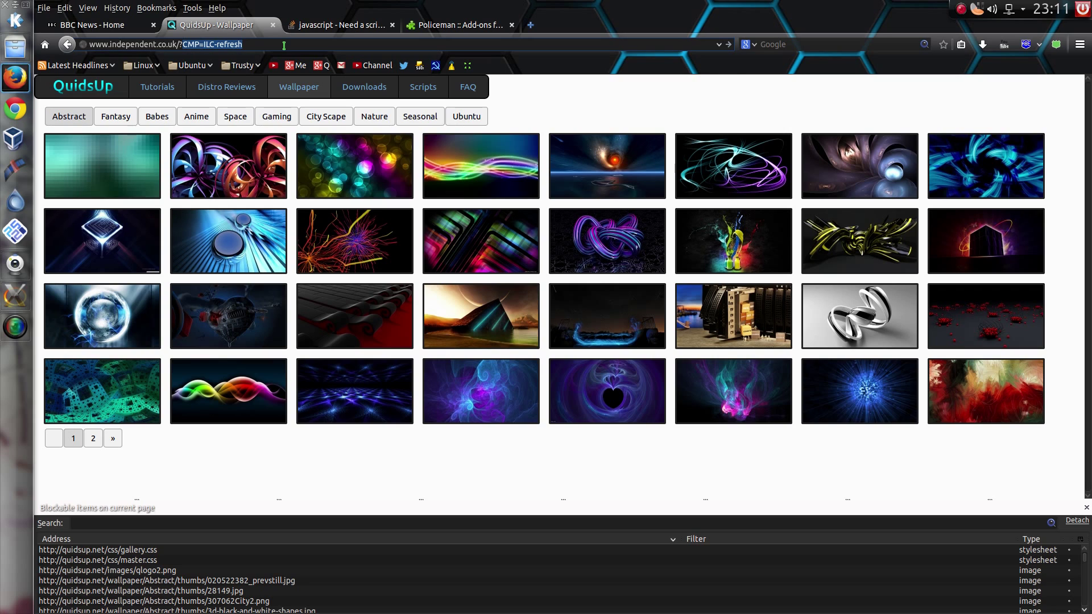
key(BackSpace)
key(BackSpace)
key(Return)
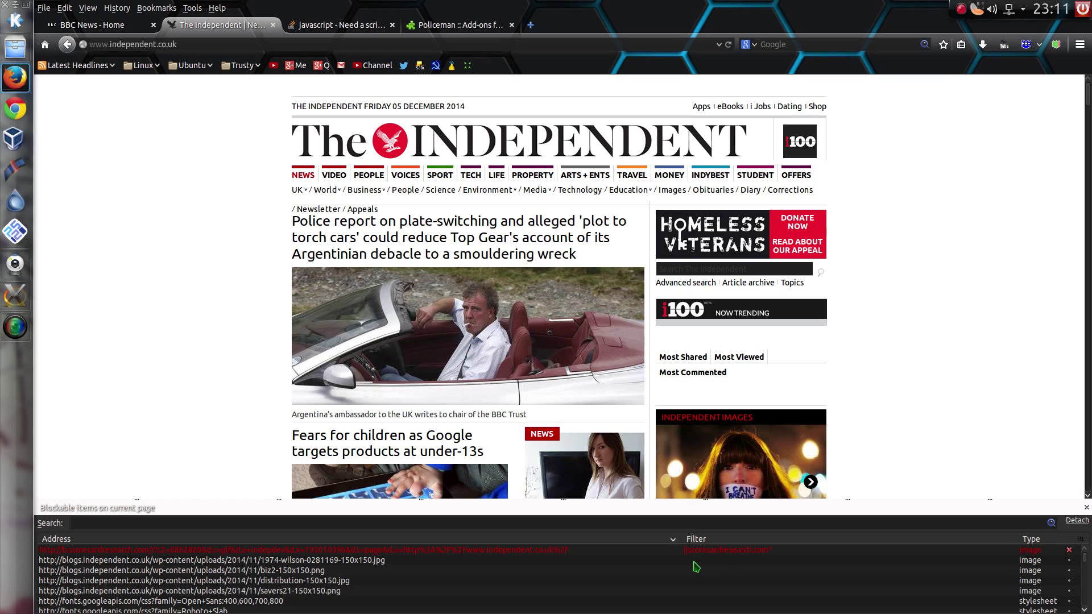
mouse_move(671, 558)
click(1057, 45)
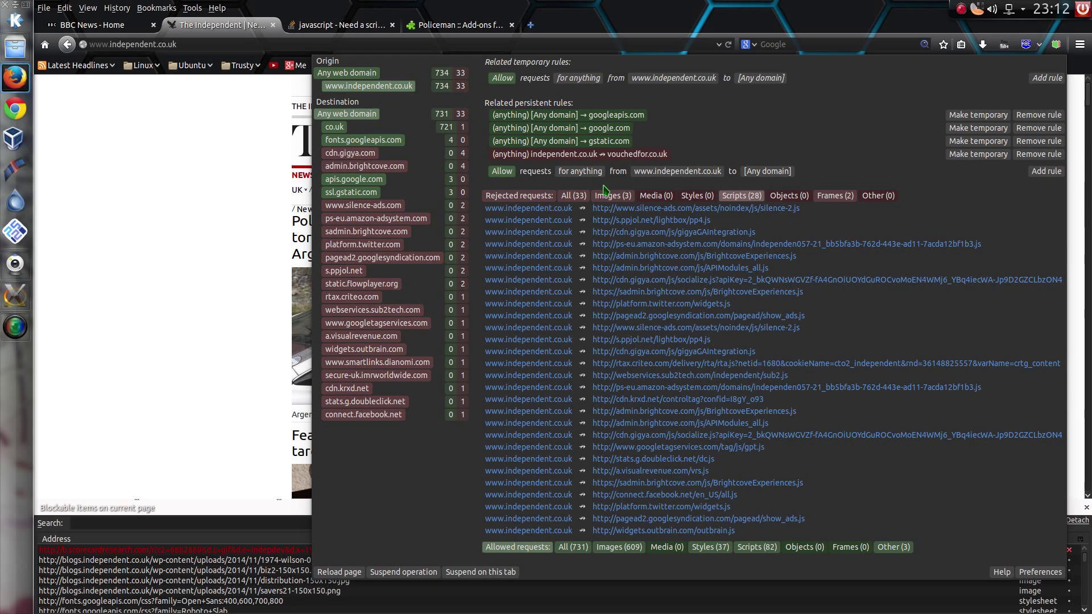
click(658, 173)
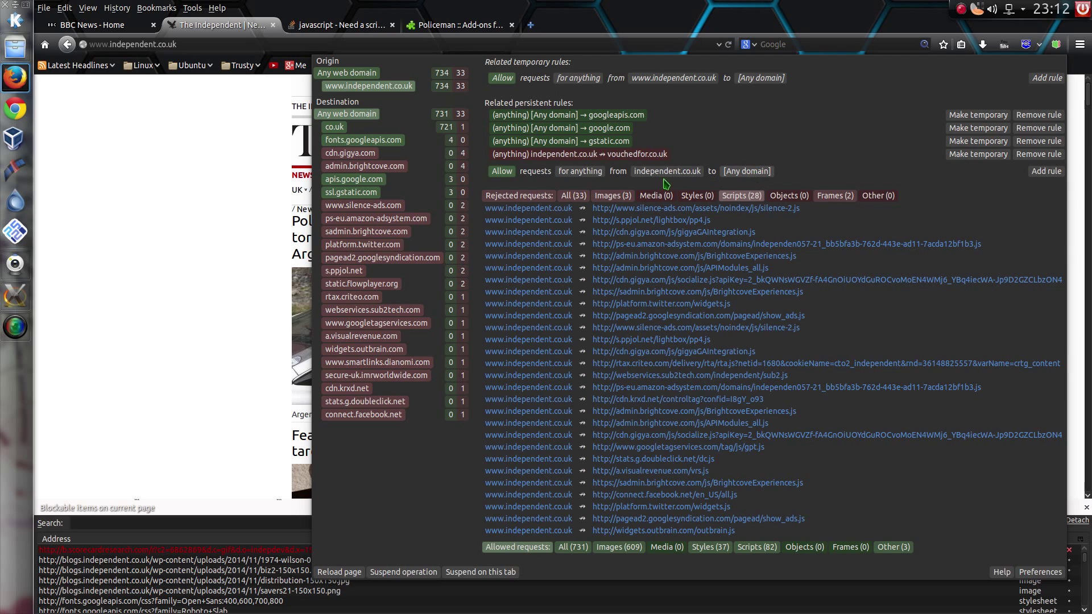
click(364, 206)
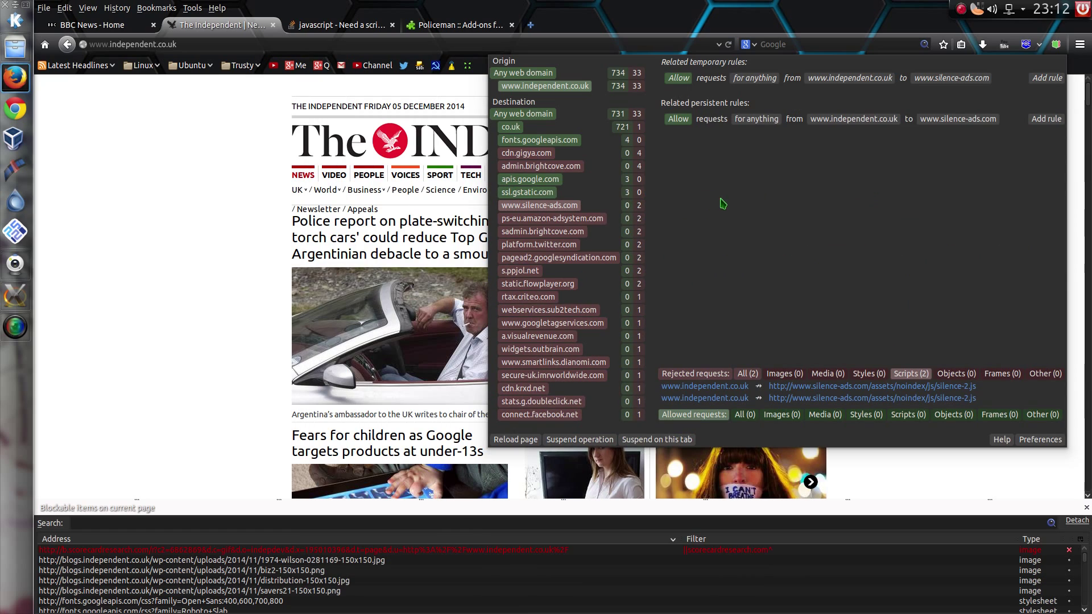
click(946, 121)
click(874, 123)
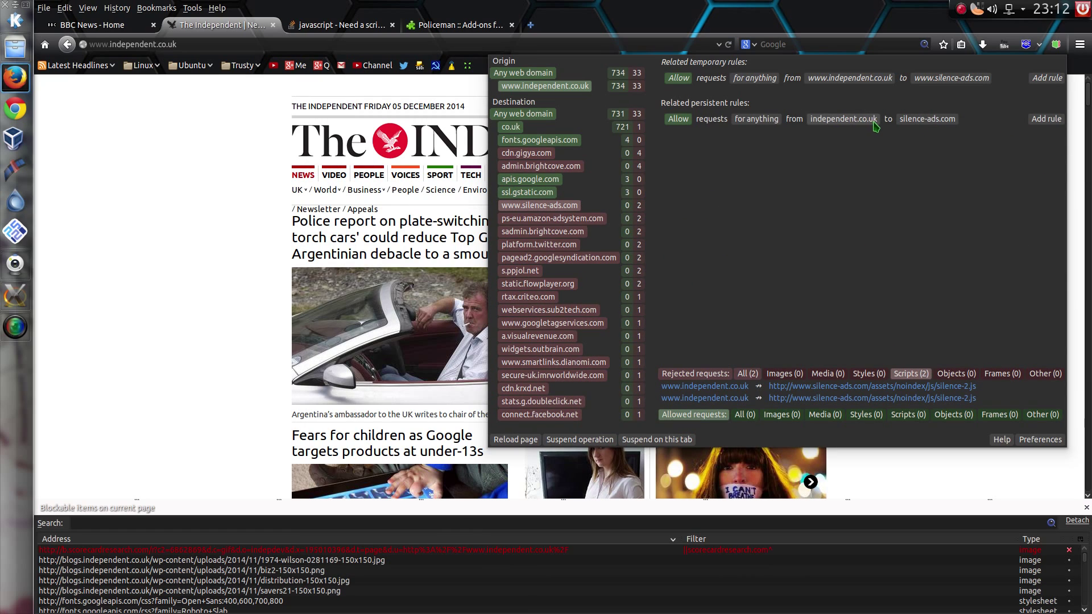
click(175, 427)
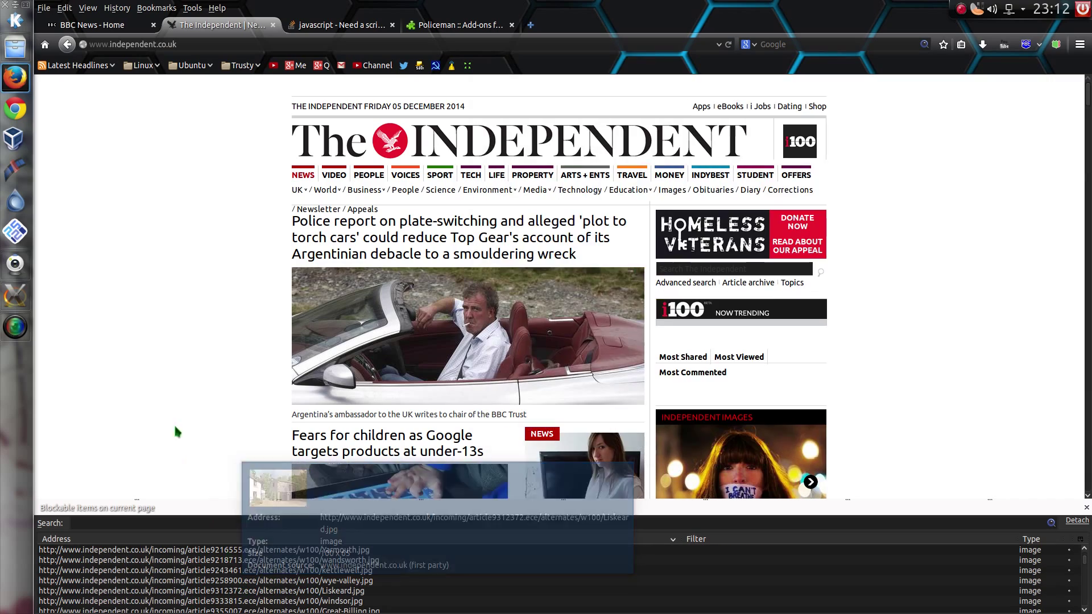
scroll(176, 429, down, 15)
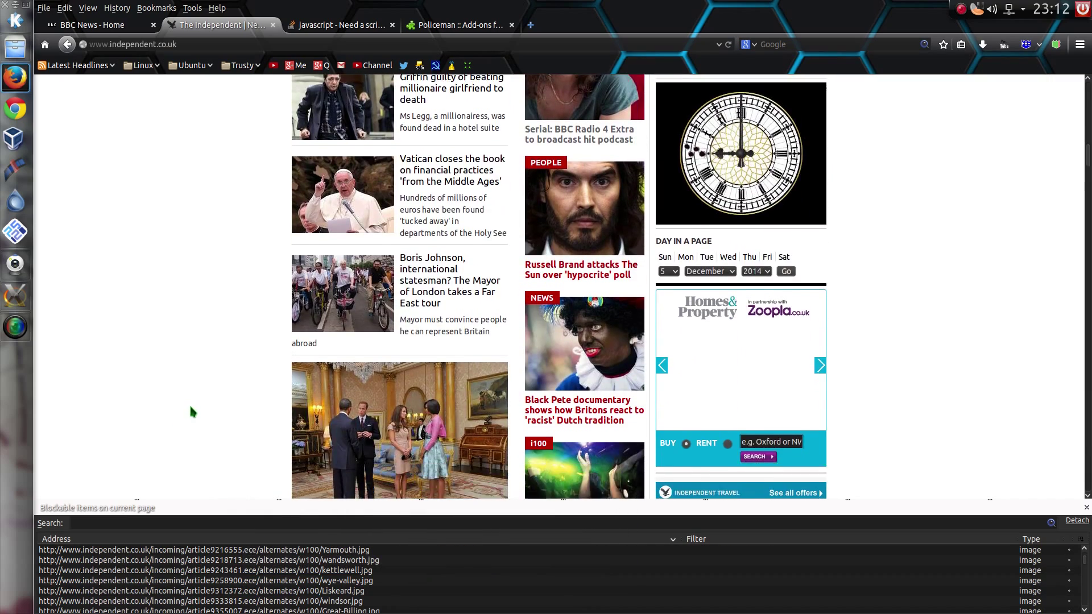
scroll(190, 412, down, 5)
scroll(193, 412, down, 15)
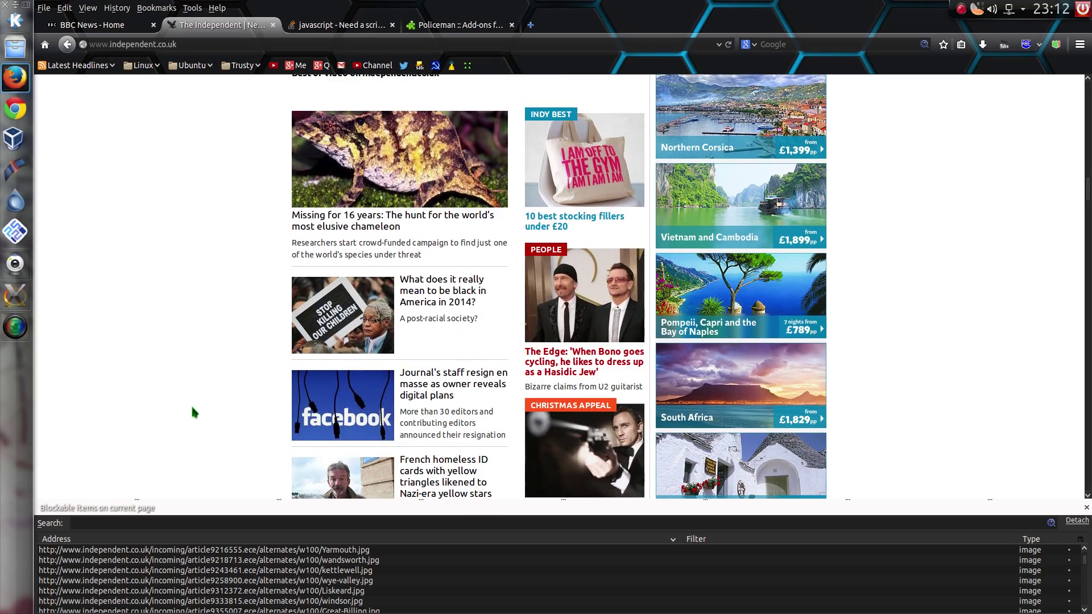
scroll(676, 272, up, 15)
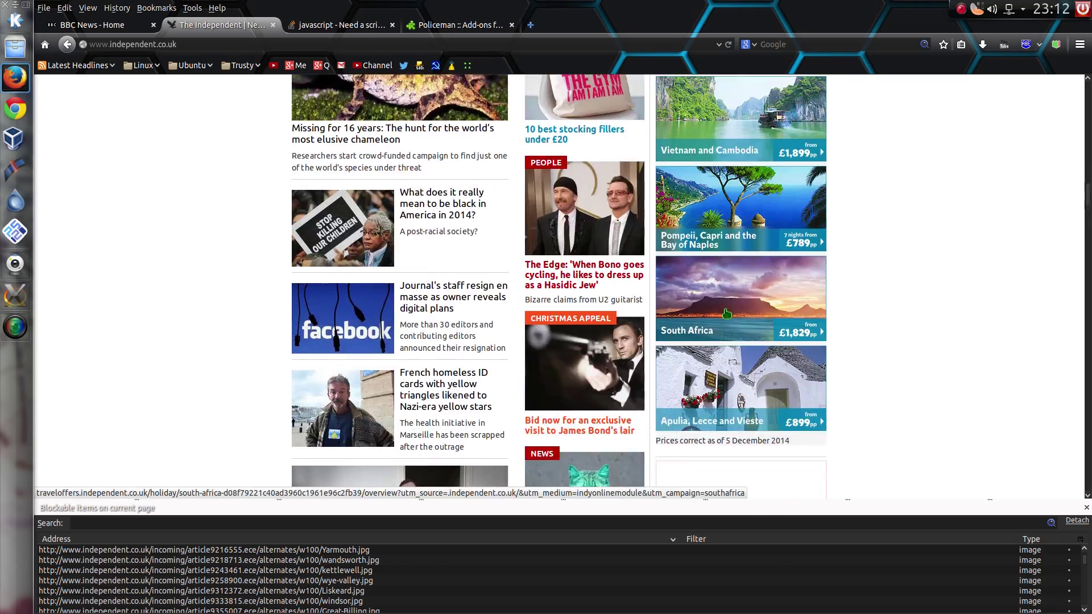
scroll(729, 315, up, 6)
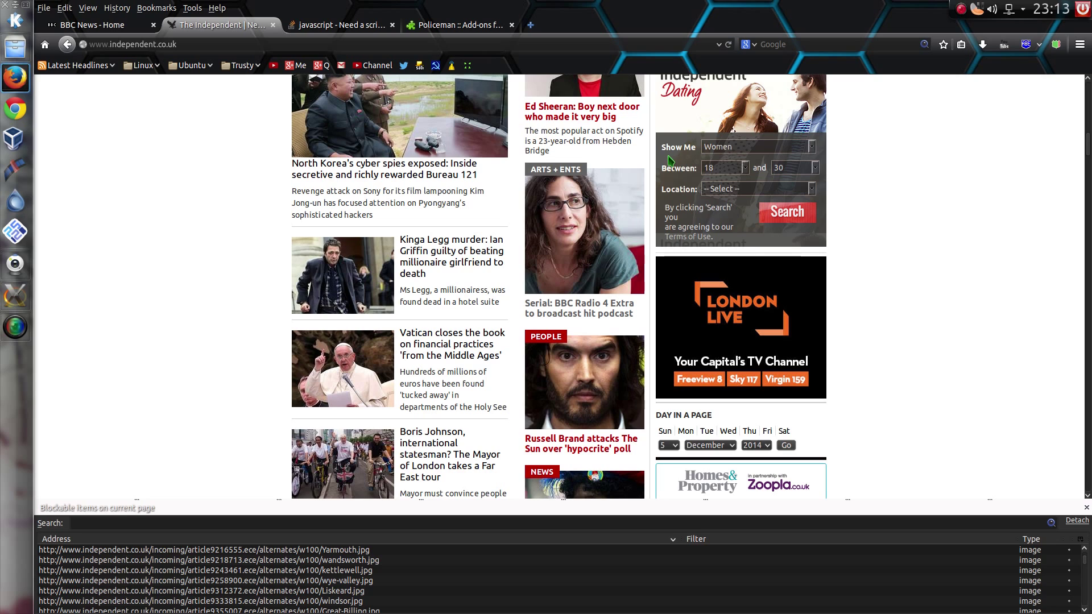
Step: Review the subscribed filter lists in Adblock Edge's Filter Preferences
key(ctrl+shift+f)
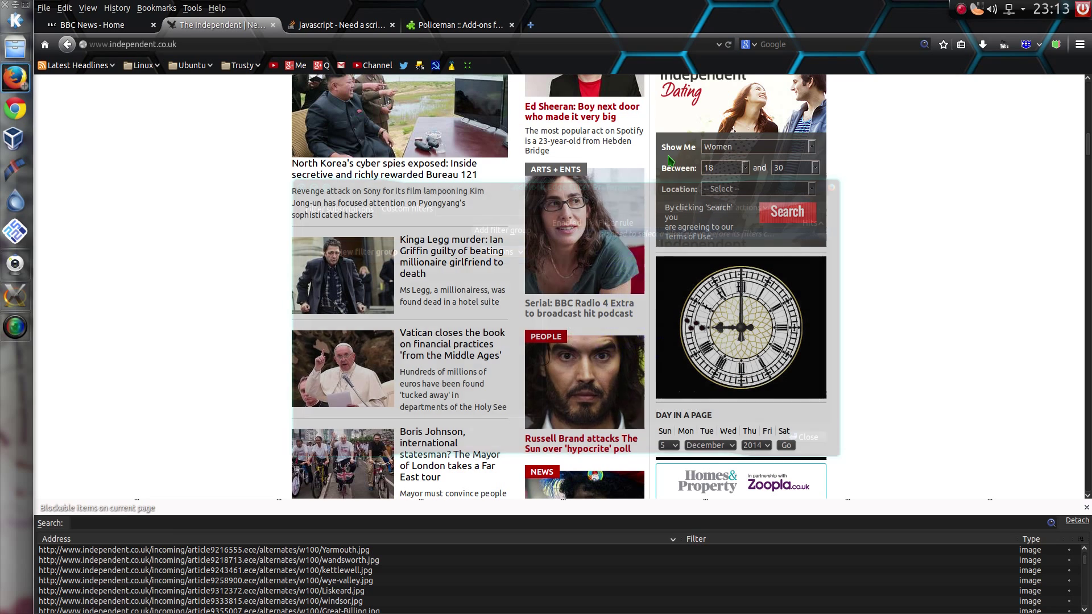
click(352, 212)
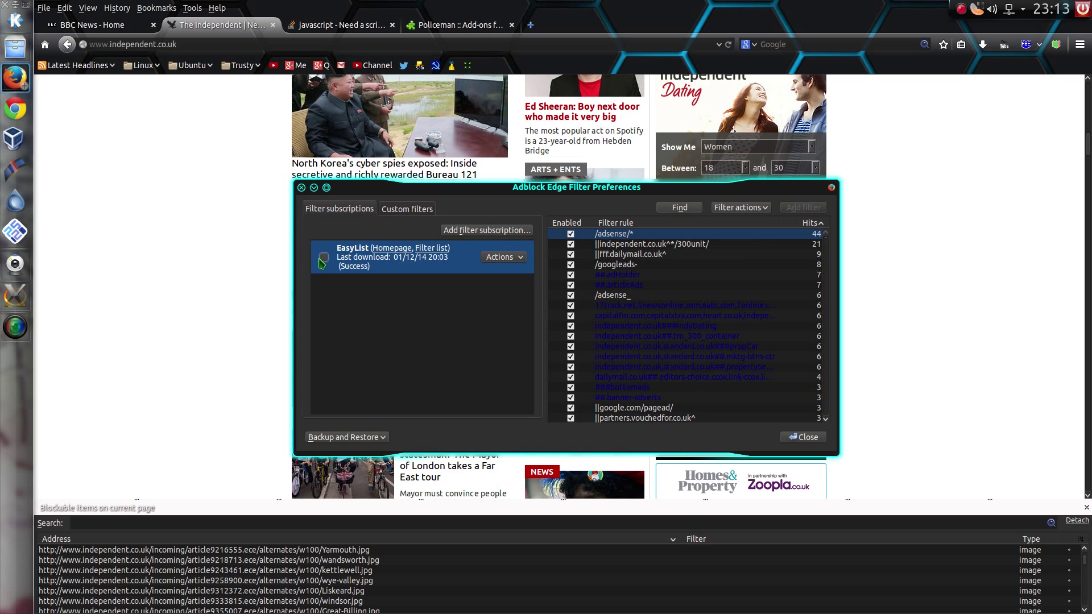
click(803, 437)
Step: Reload The Independent so its right-column ads are hidden, and bring up Policeman's panel
key(F5)
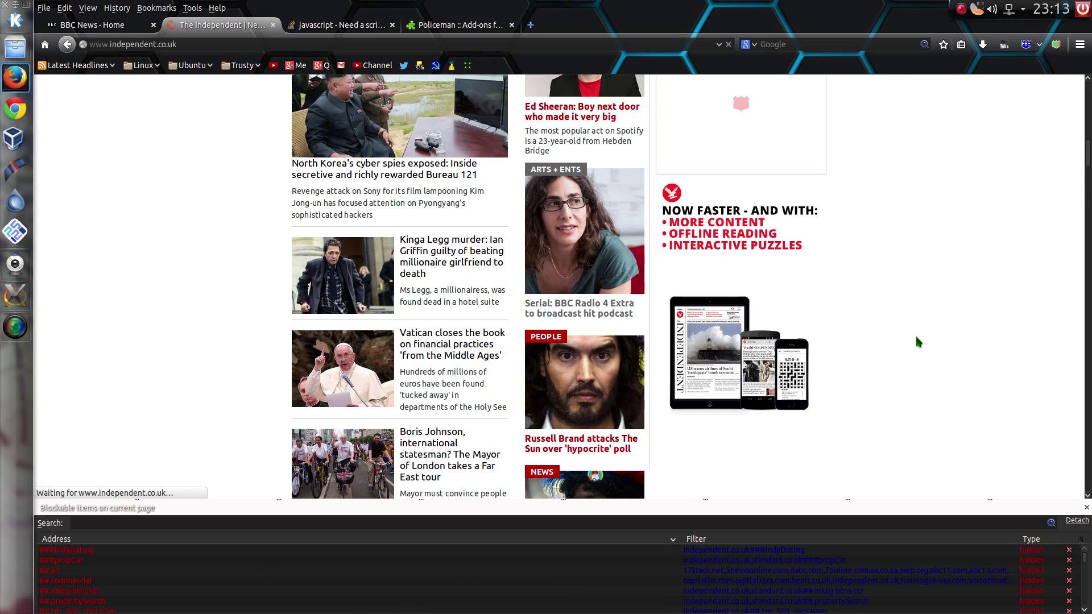
scroll(915, 336, down, 5)
scroll(916, 341, down, 10)
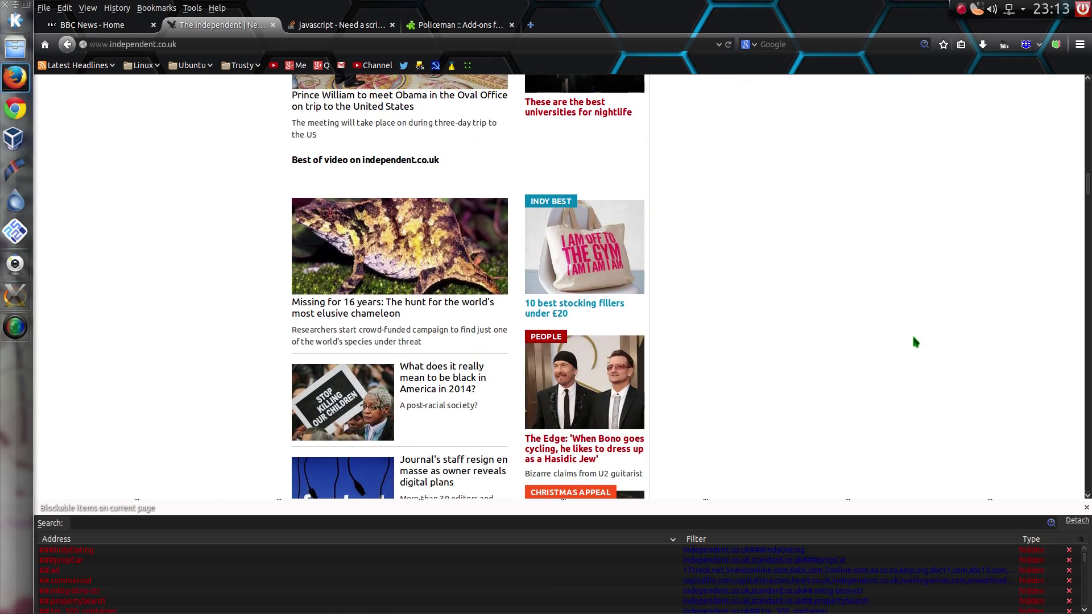
scroll(911, 338, up, 15)
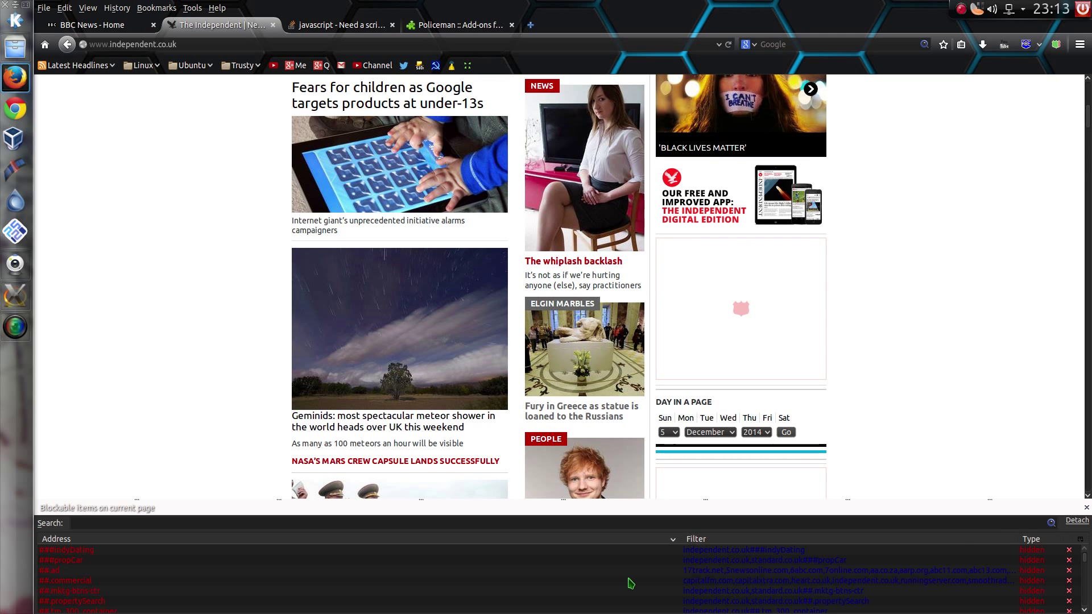
mouse_move(629, 580)
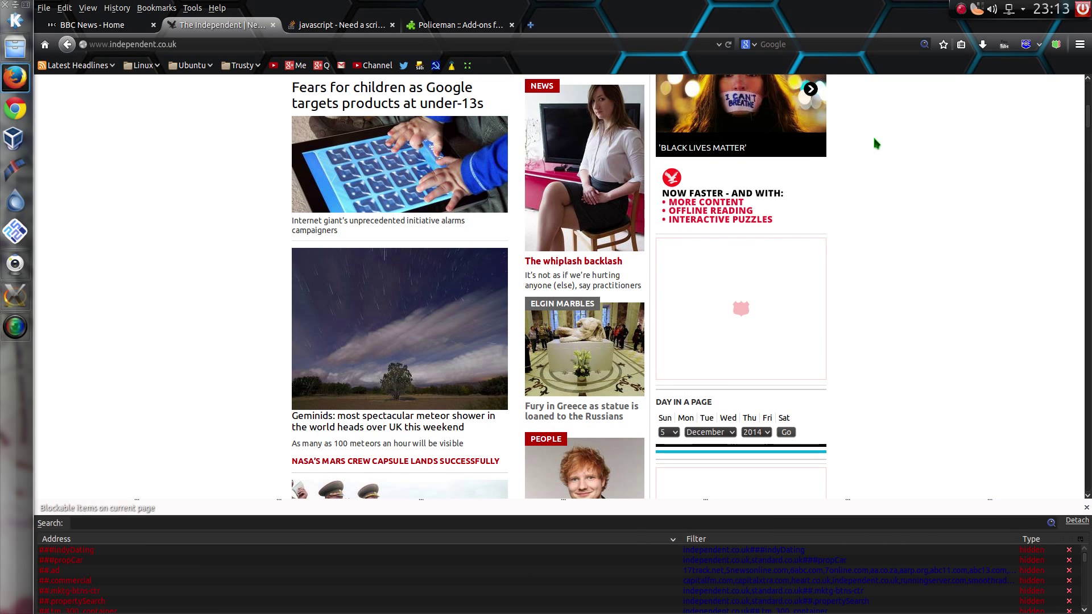
key(alt+4)
Step: Open Policeman's general preferences, suspend its filtering, and show the installed and active rule sets
click(1022, 284)
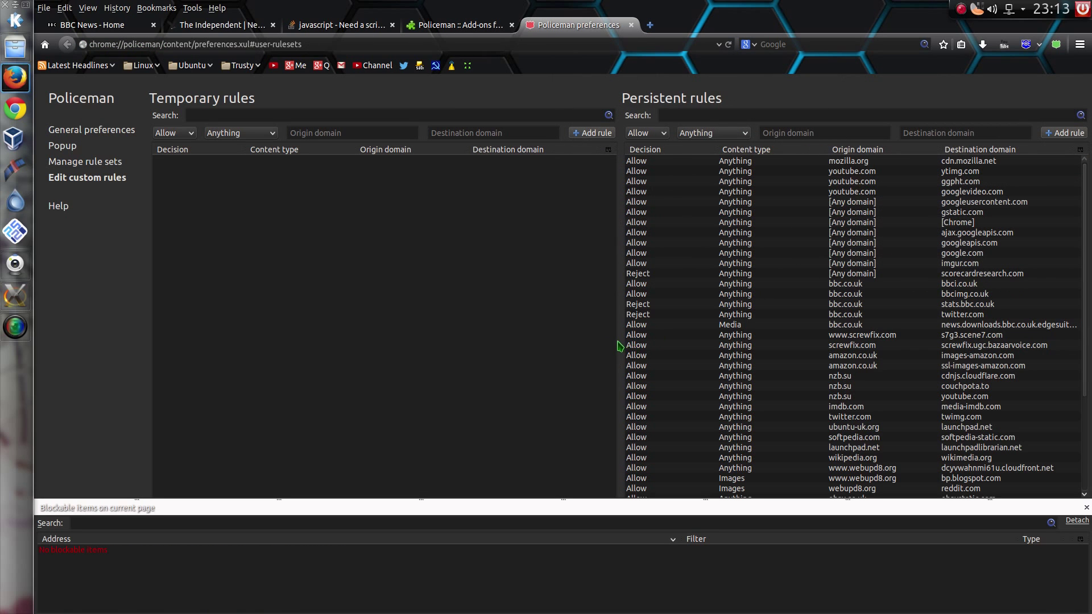
key(Home)
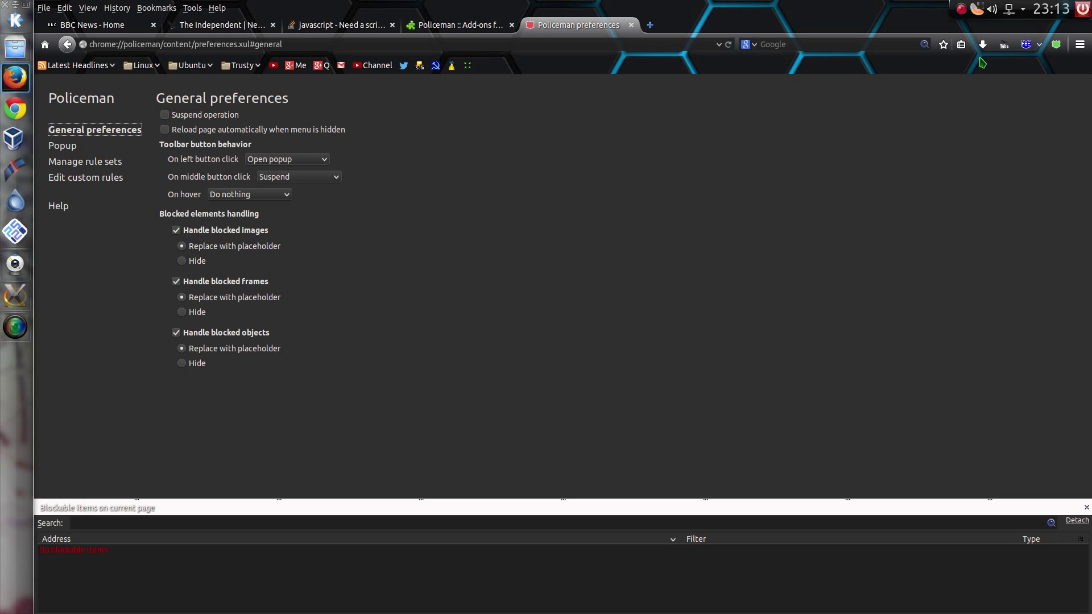
middle_click(1056, 44)
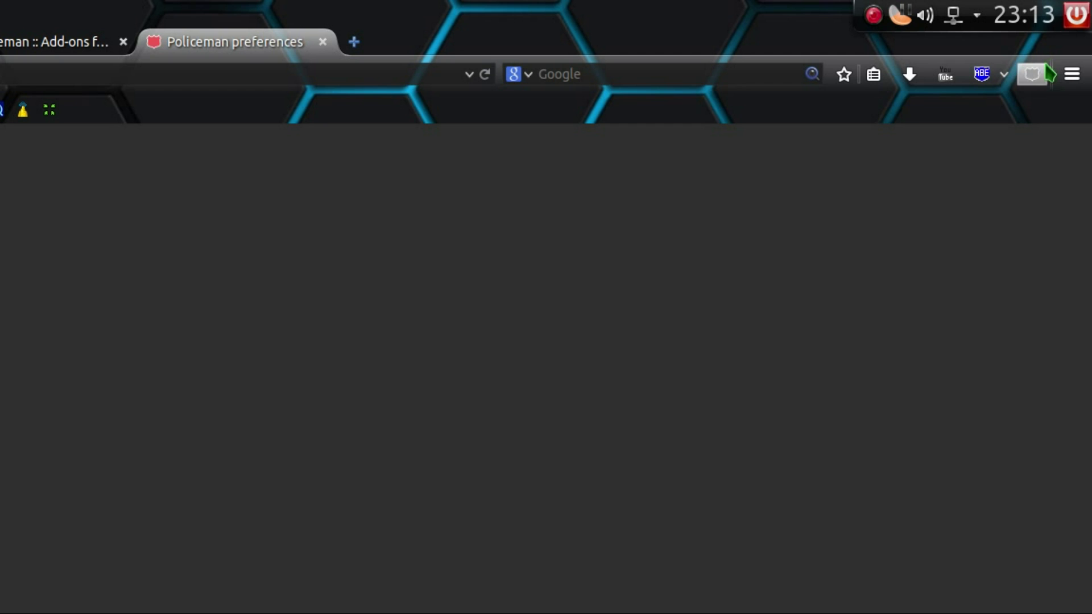
click(1056, 45)
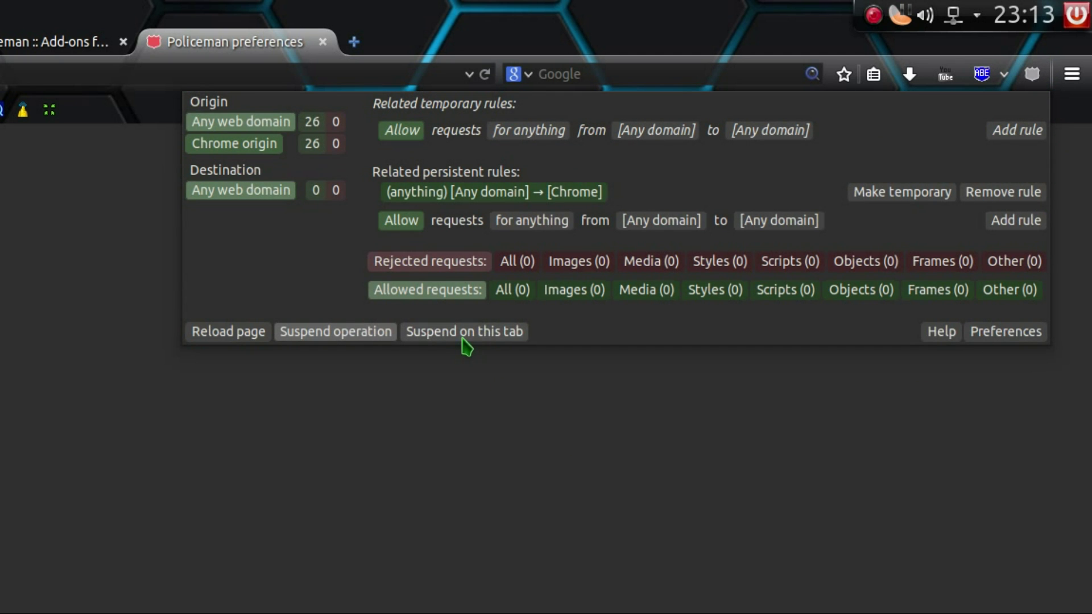
click(590, 482)
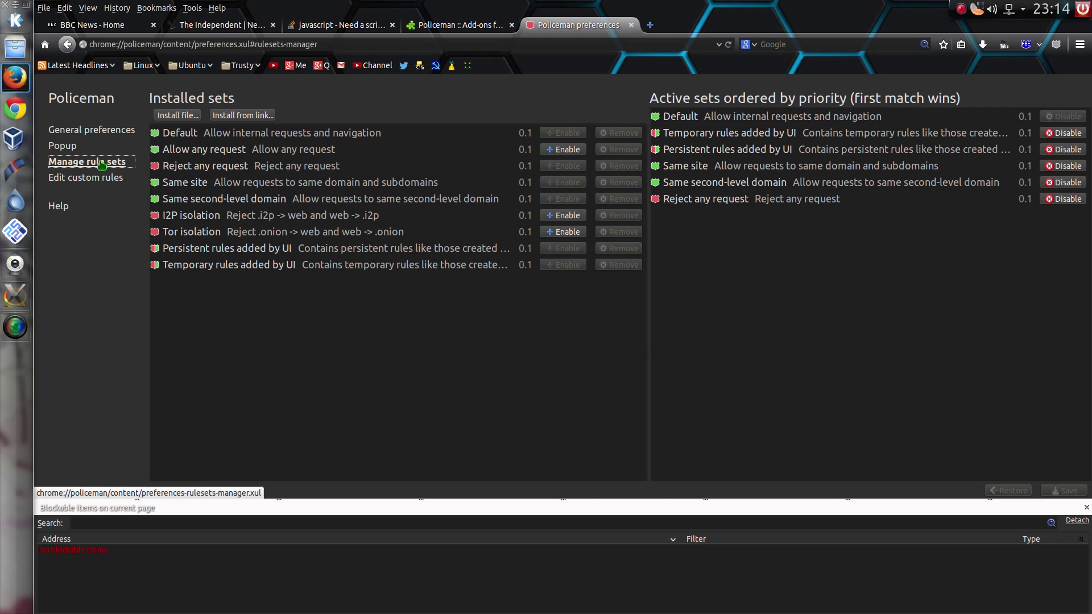
Step: Show the custom rules and scroll the persistent list, including stackoverflow.com allowed to cdn.sstatic.net
click(85, 177)
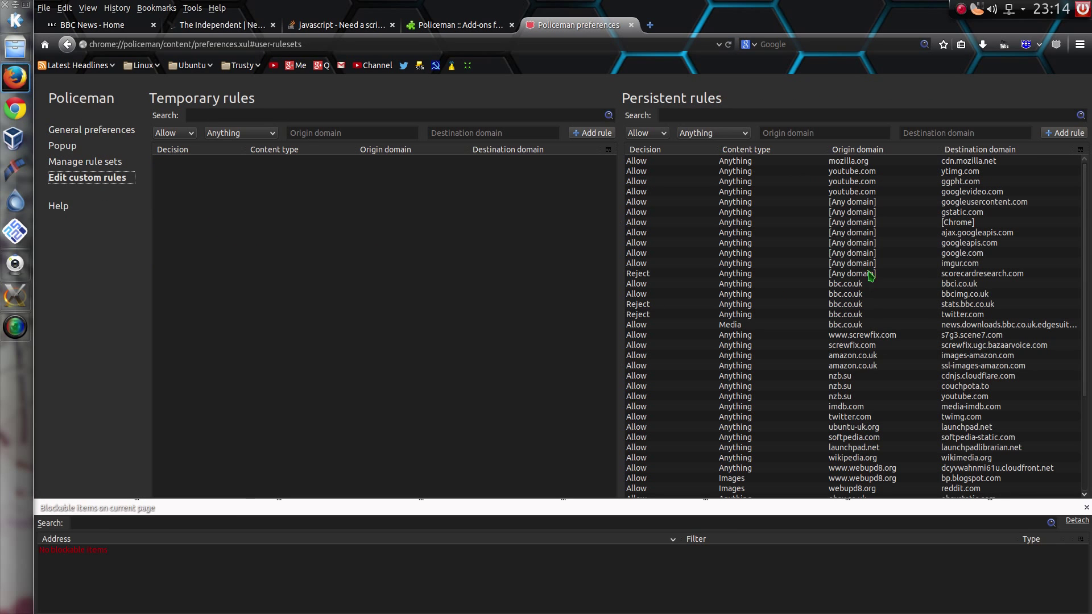
scroll(853, 227, down, 4)
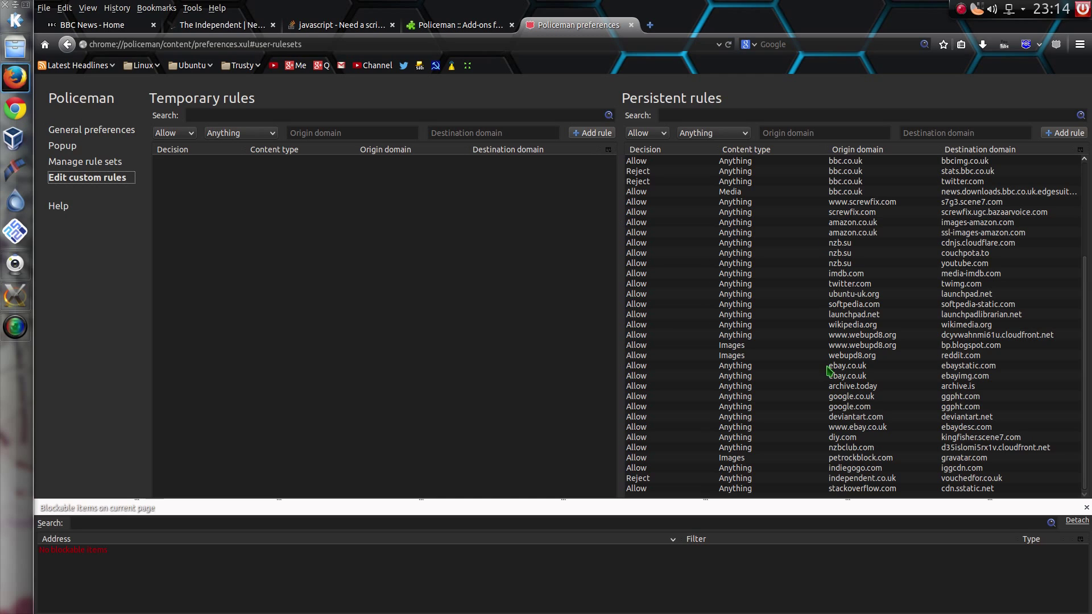
scroll(829, 385, up, 4)
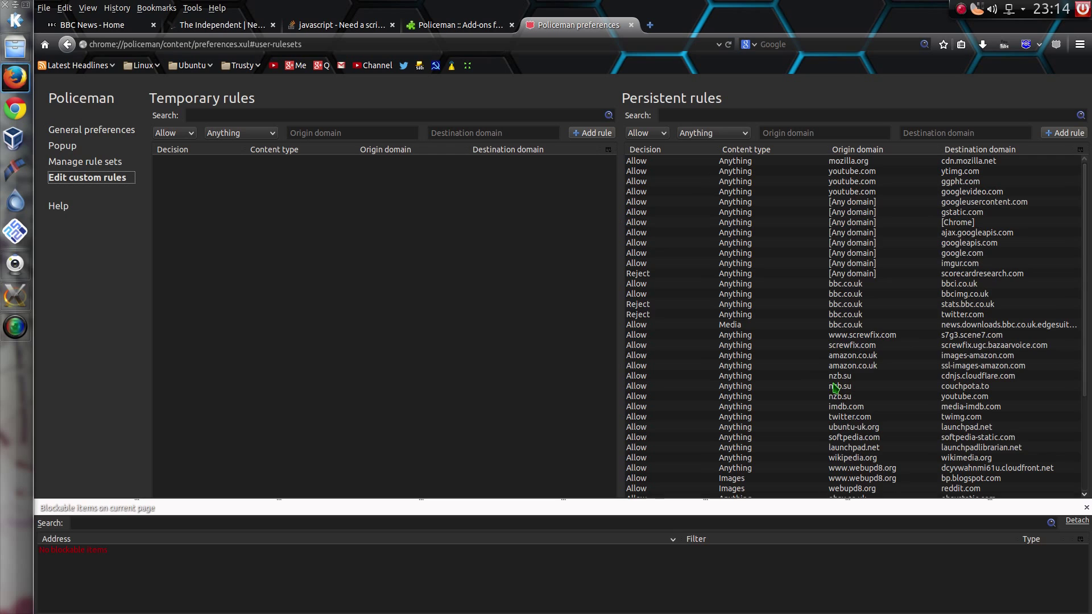